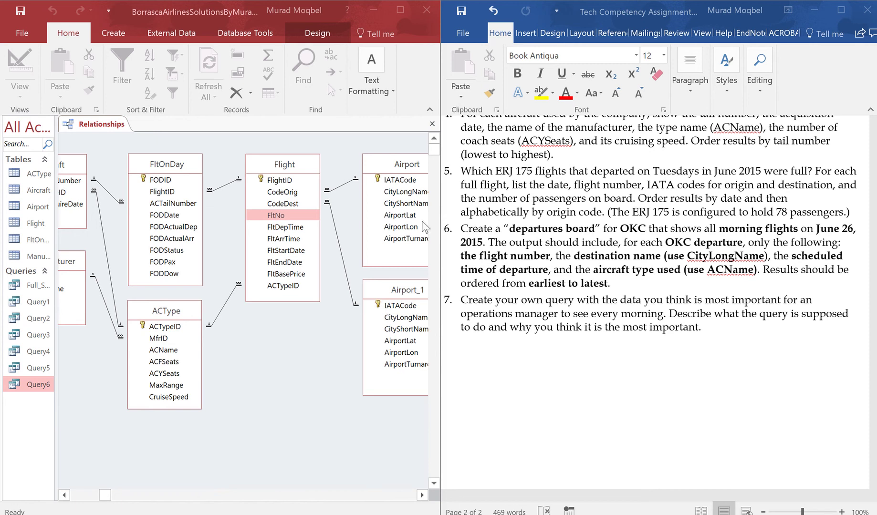
Examine the Flight, FltOnDay, Airport and ACType tables in the relationships diagram for the criteria and output fields question 6 needs
click(310, 217)
click(298, 214)
click(306, 216)
drag(286, 193, 382, 206)
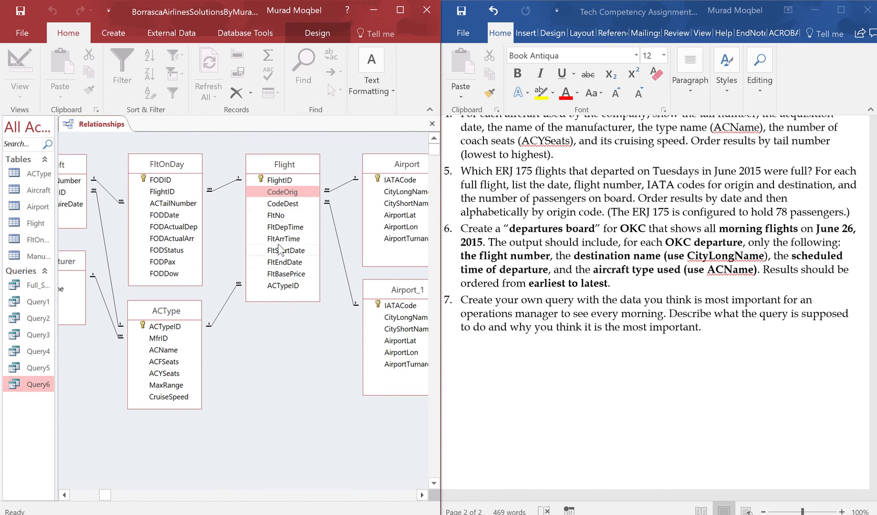
click(281, 227)
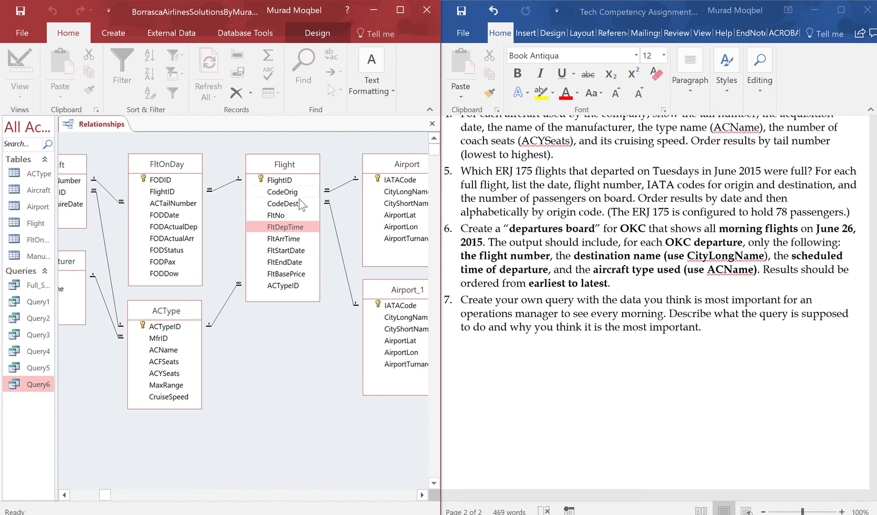
click(169, 215)
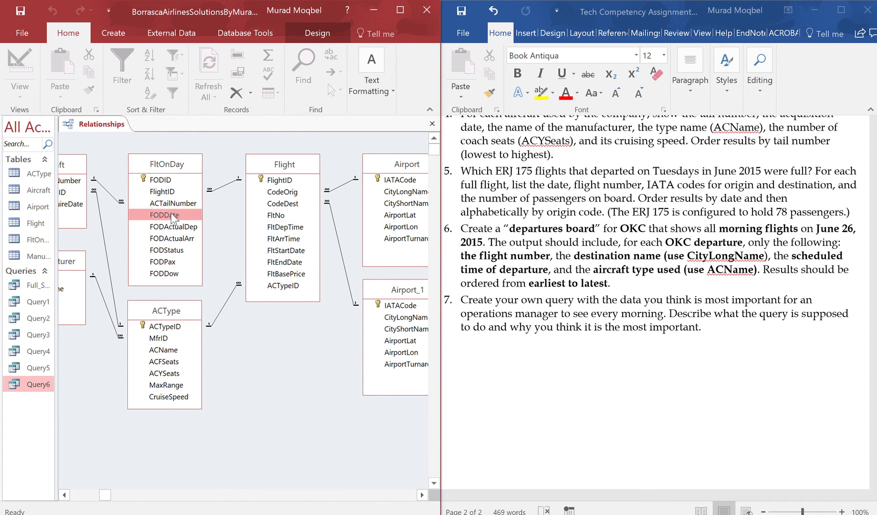
click(284, 161)
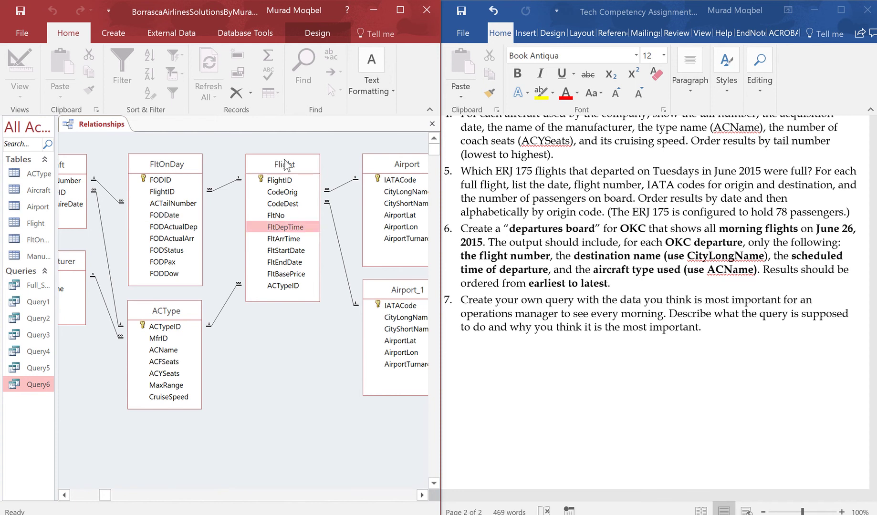
click(189, 162)
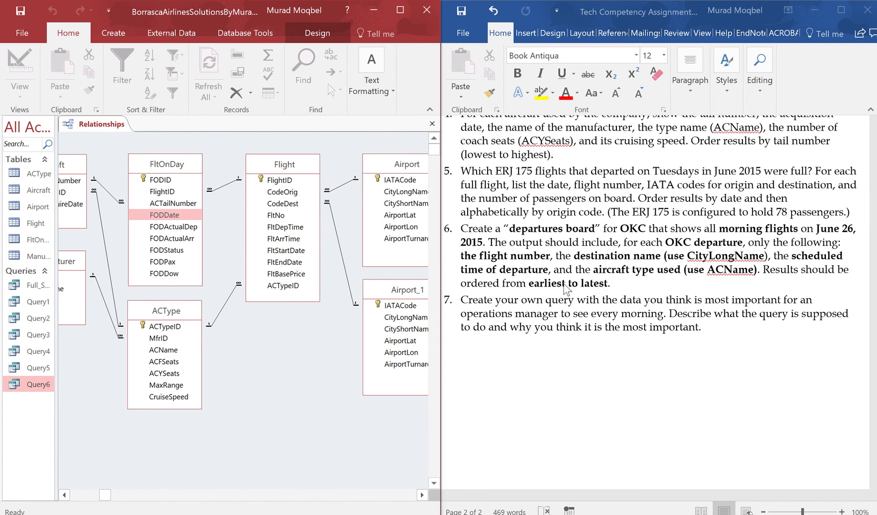
click(276, 215)
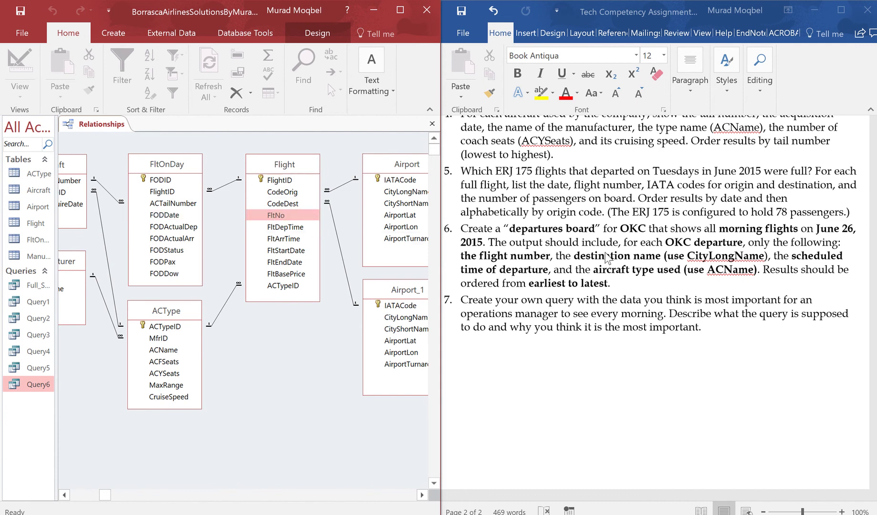
click(608, 260)
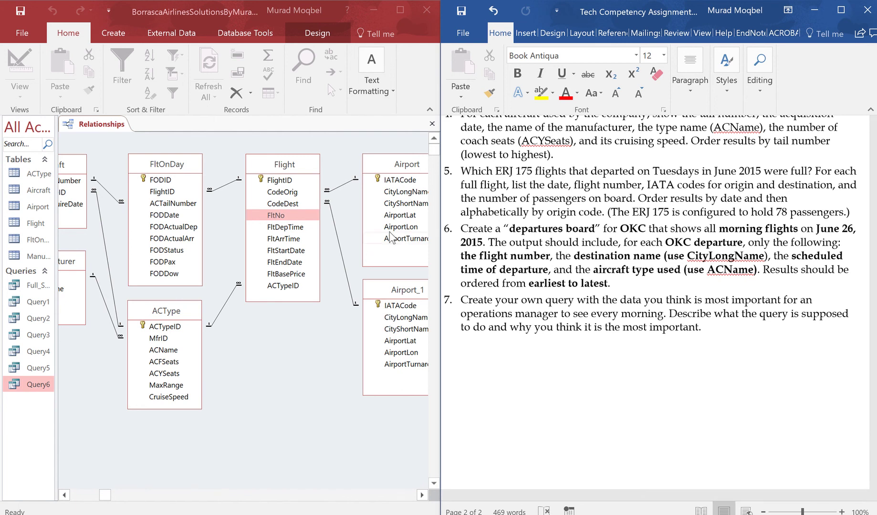
click(406, 196)
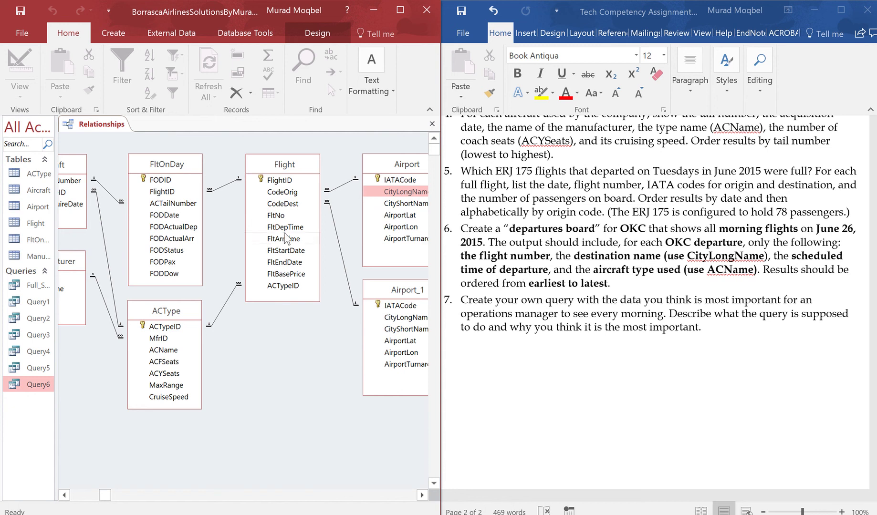
click(283, 228)
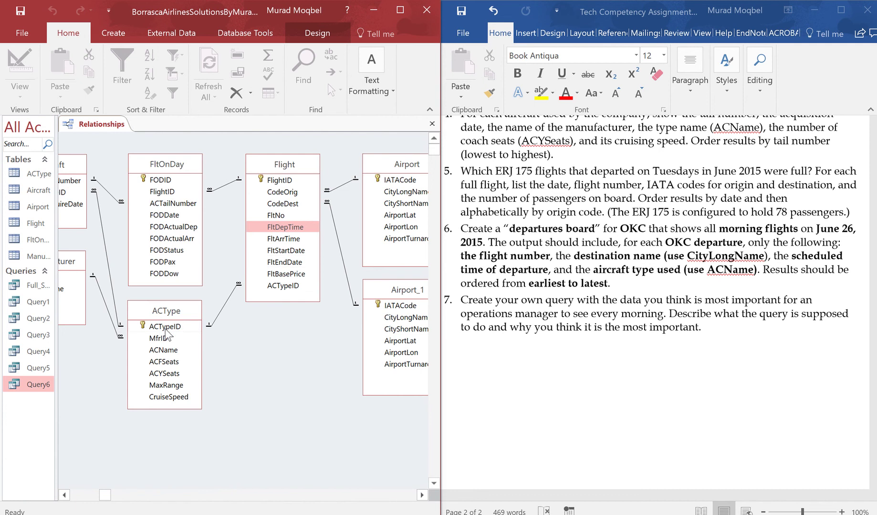
click(163, 350)
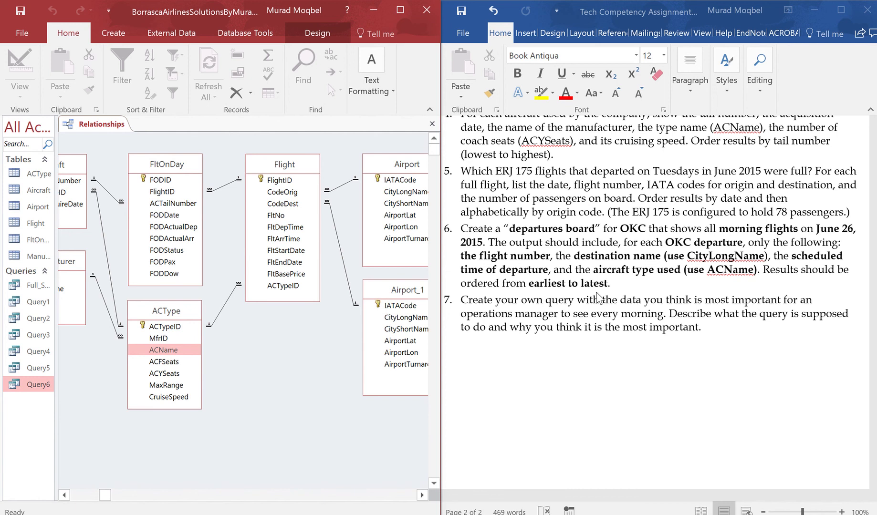
Create a new query in design view and add the ACType table to it
click(105, 32)
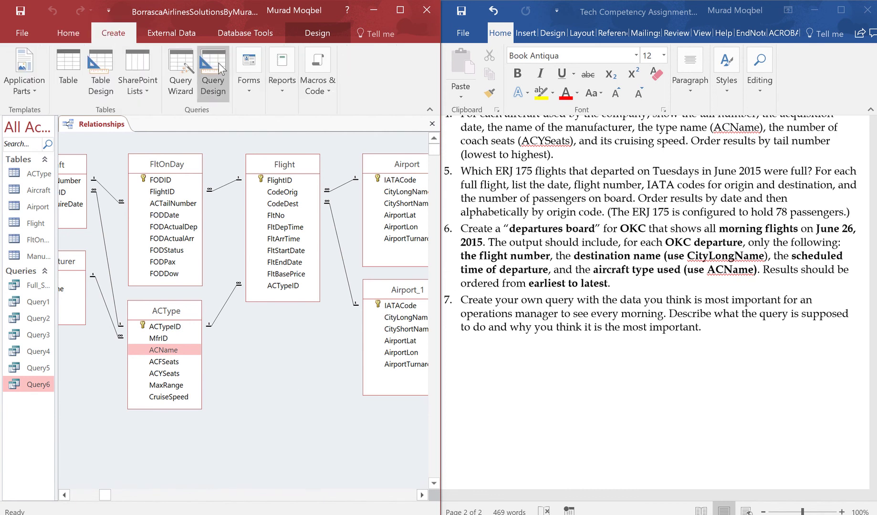
click(241, 71)
drag(238, 198, 244, 177)
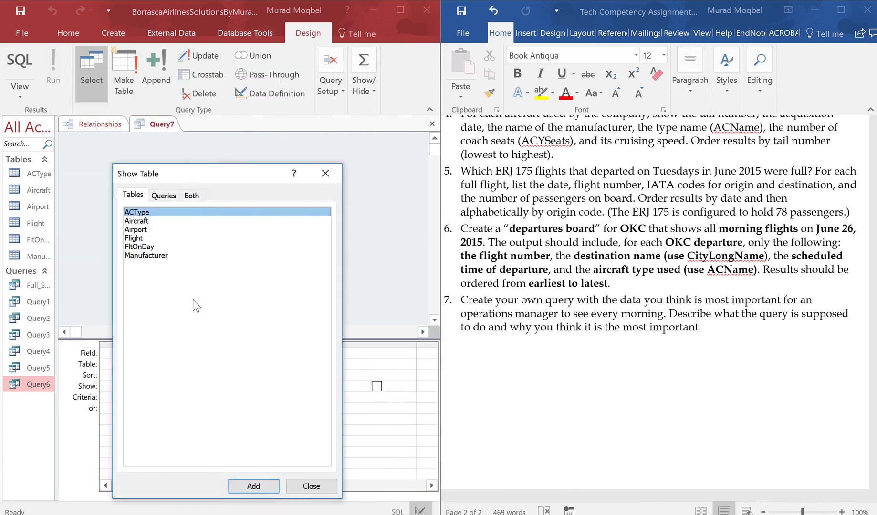
click(239, 486)
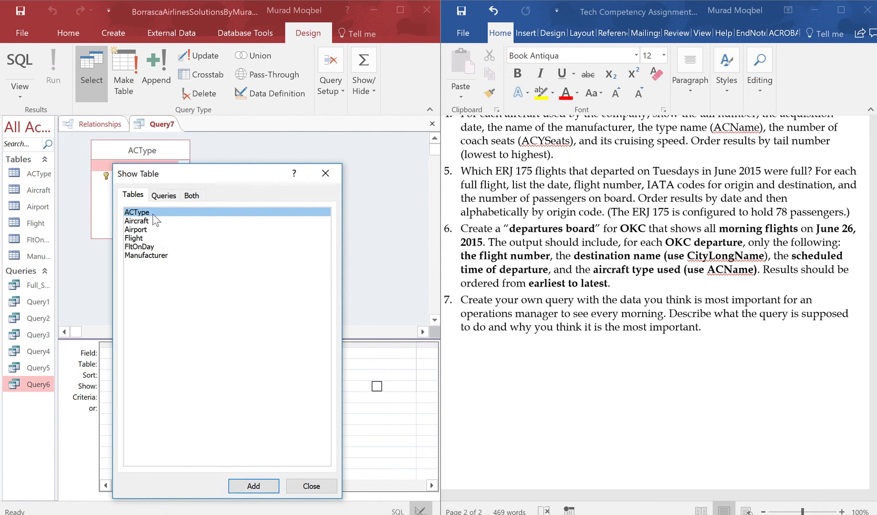
Add the Flight and FltOnDay tables to the query
click(146, 230)
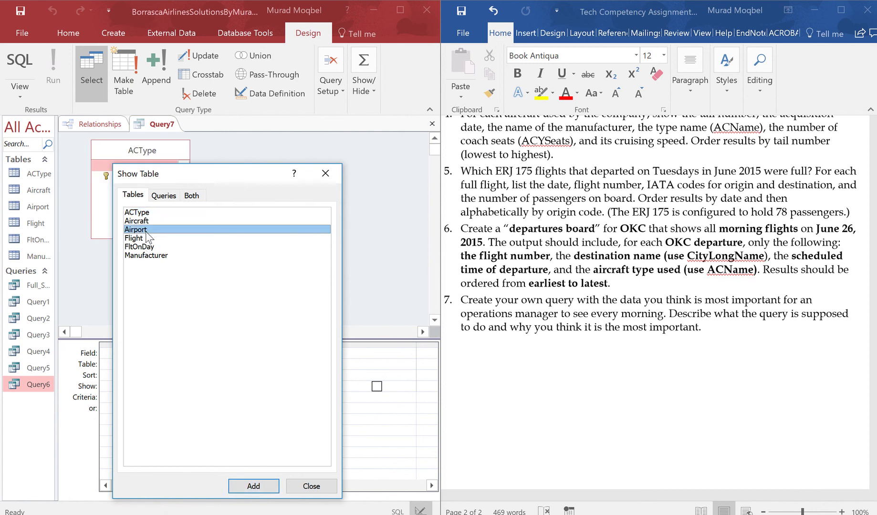
click(145, 238)
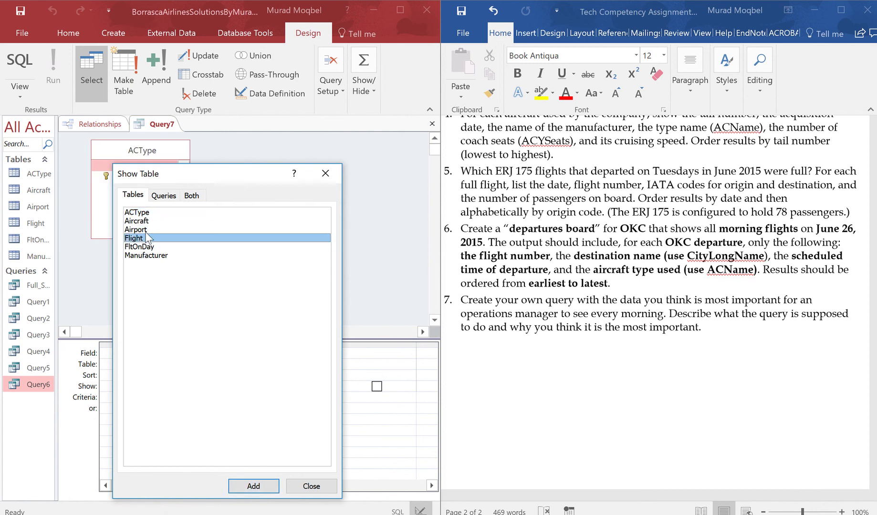
click(255, 484)
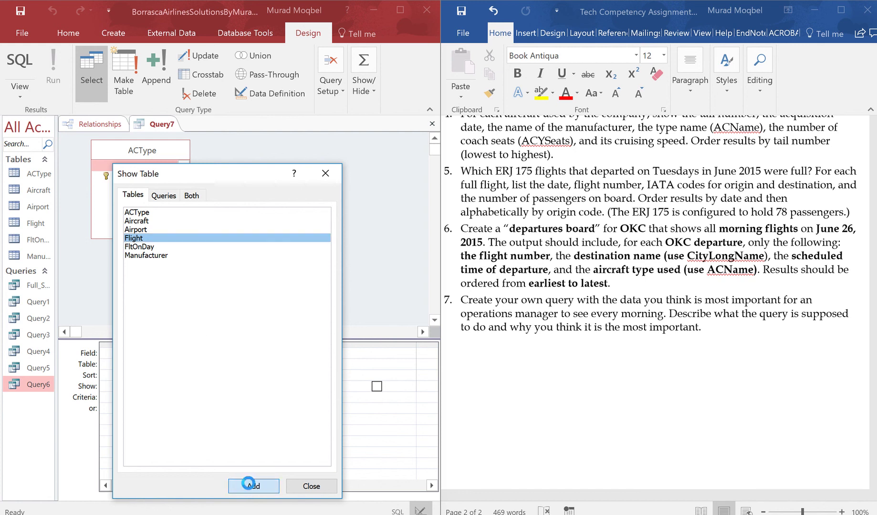
click(155, 247)
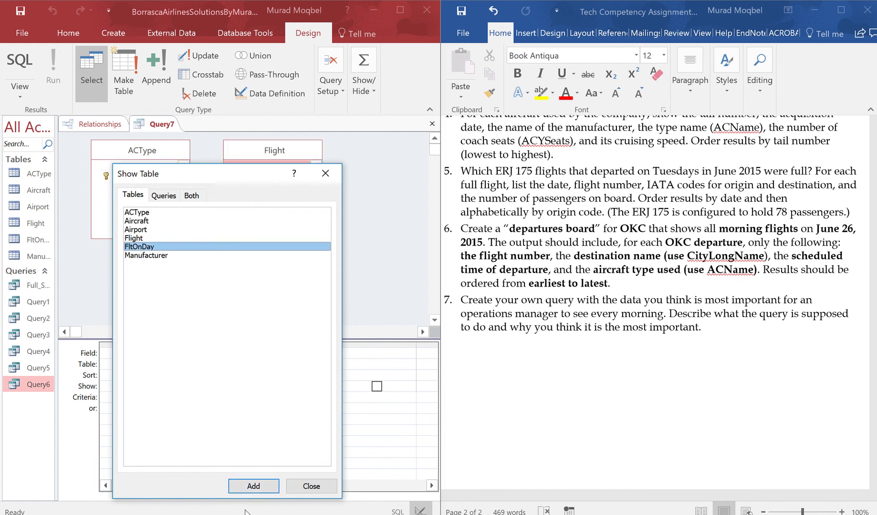
click(253, 486)
Add the Airport table to the query and finish adding tables
drag(259, 177, 583, 90)
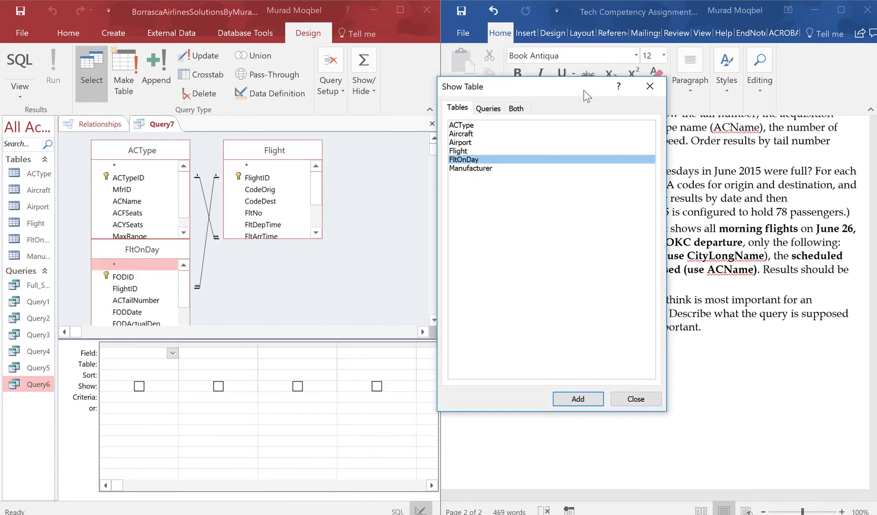
click(468, 143)
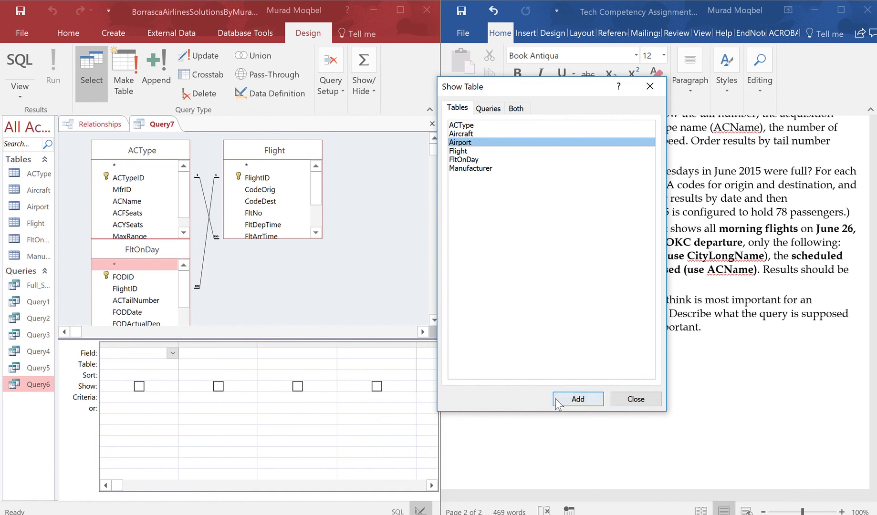
click(575, 400)
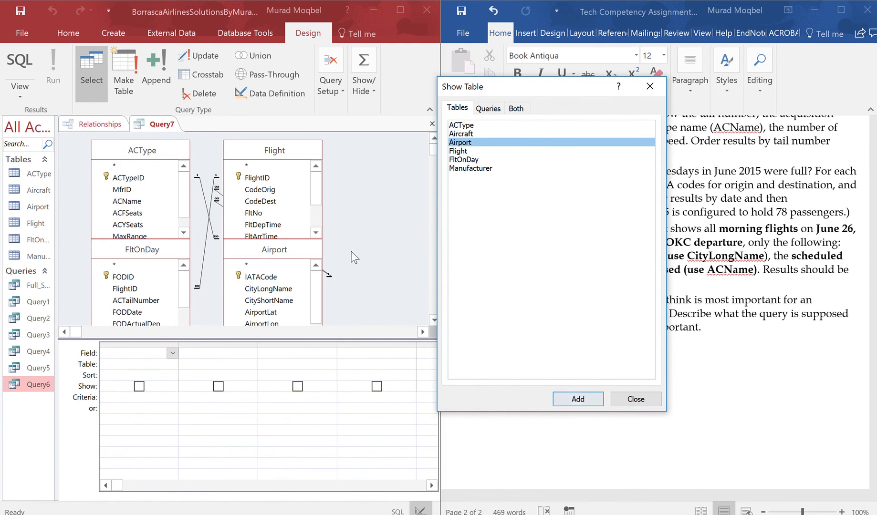
click(649, 86)
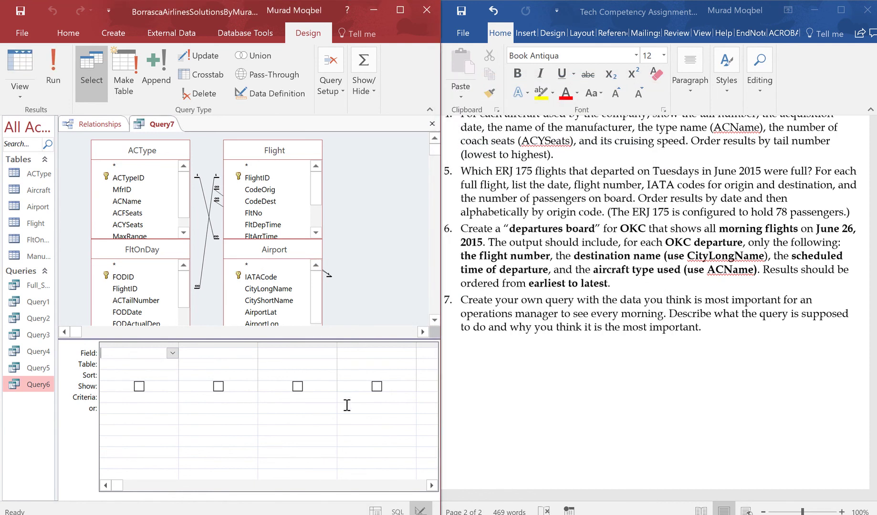
Enlarge the query's table area, separate the two airport tables, and remove Airport so that only Airport_1 is kept
drag(384, 340, 379, 459)
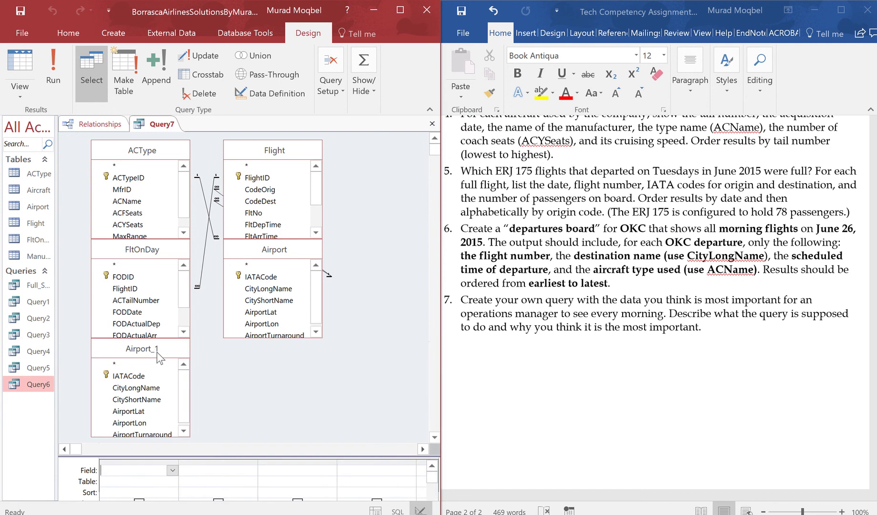
drag(158, 355, 241, 351)
drag(292, 249, 415, 160)
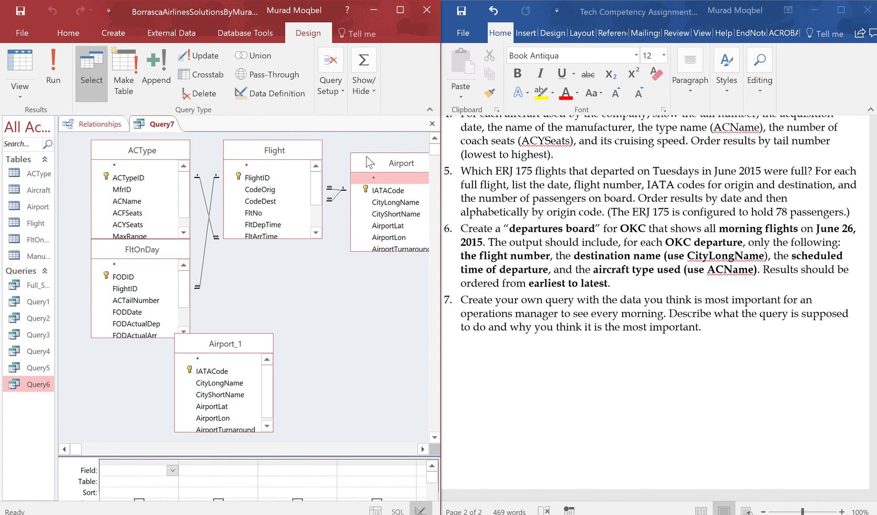
drag(380, 164, 366, 156)
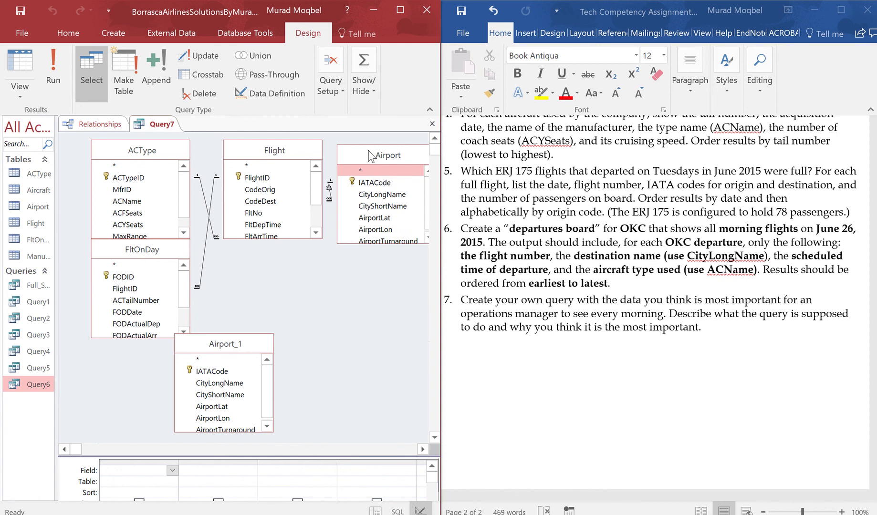
right_click(368, 152)
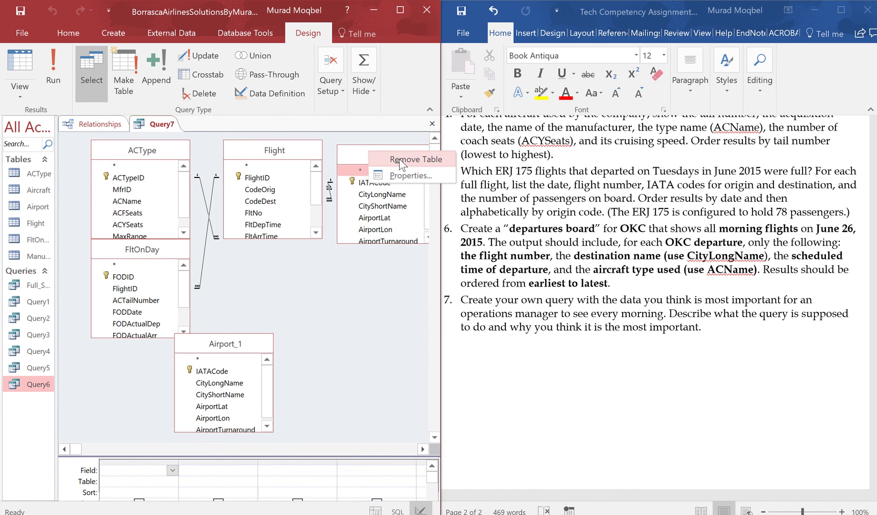
click(399, 158)
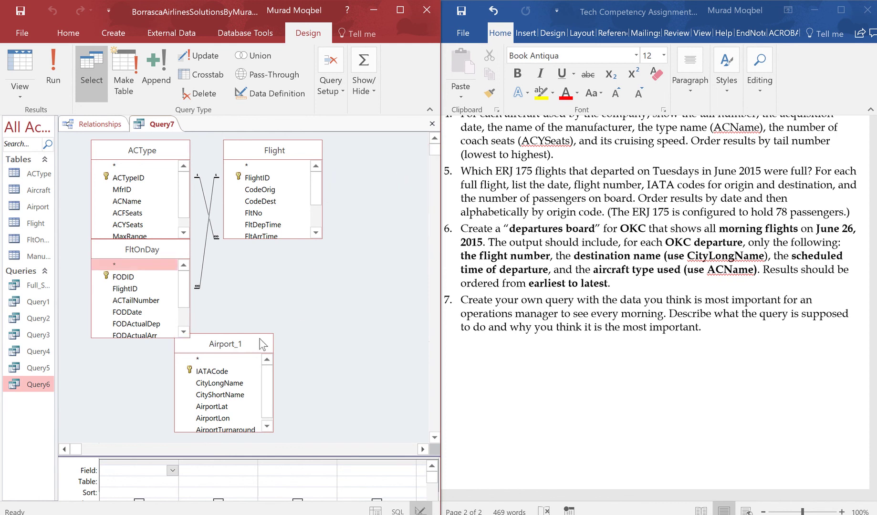
Join CodeDest in Flight to IATACode in Airport_1 and place Airport_1 below Flight
drag(252, 343, 412, 156)
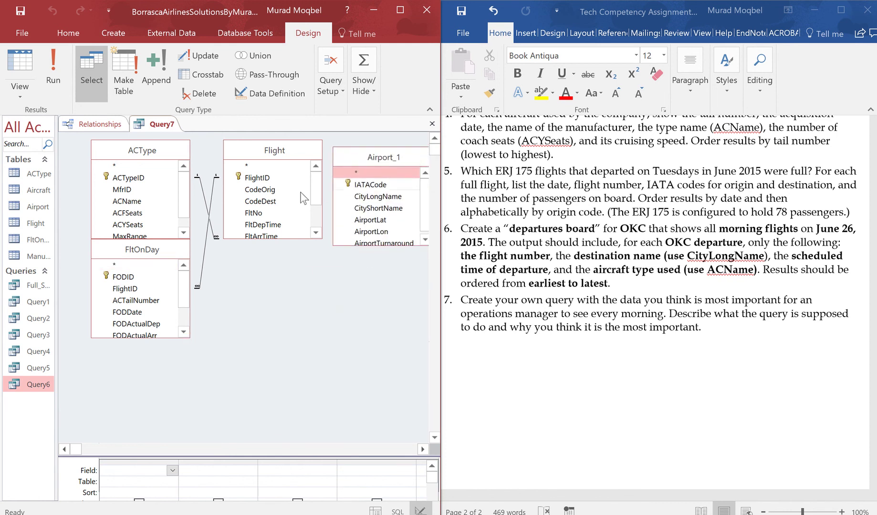
drag(265, 203, 369, 155)
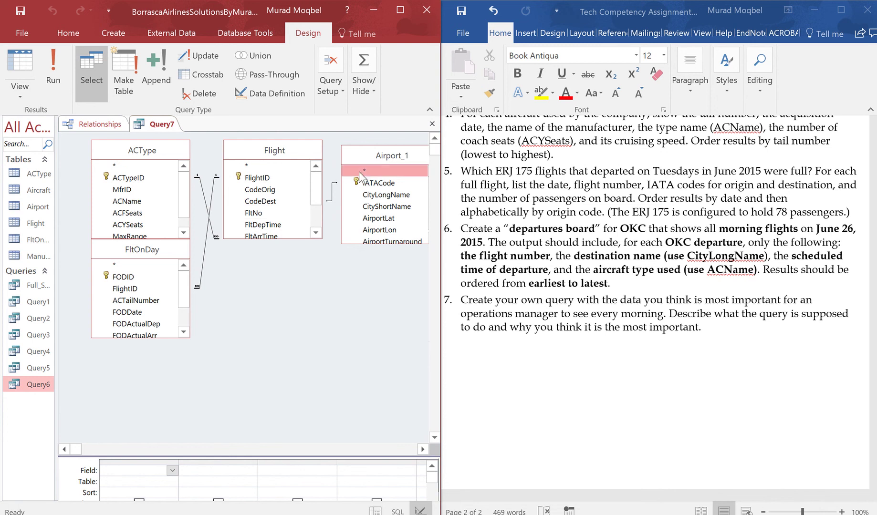
drag(373, 157, 259, 260)
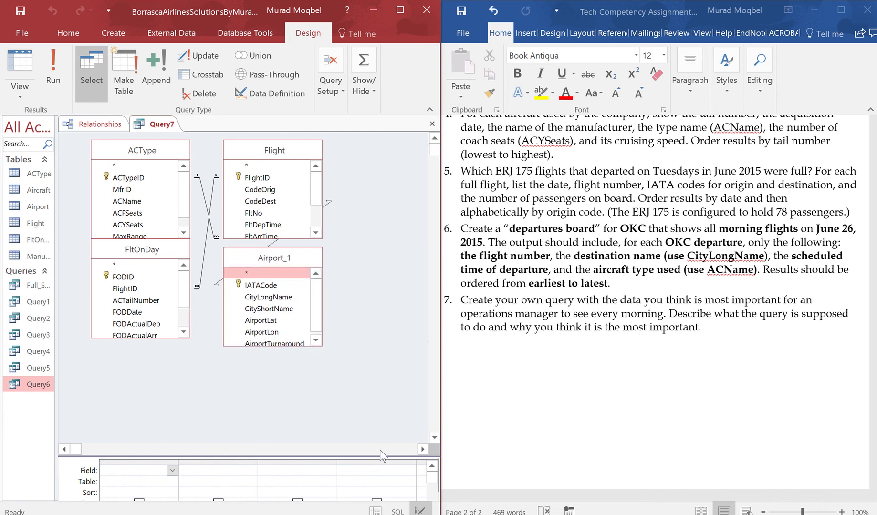
Give the design grid more room, move Airport_1 lower, and lengthen the Flight table box to show its fields down to ACTypeID
drag(378, 456, 376, 390)
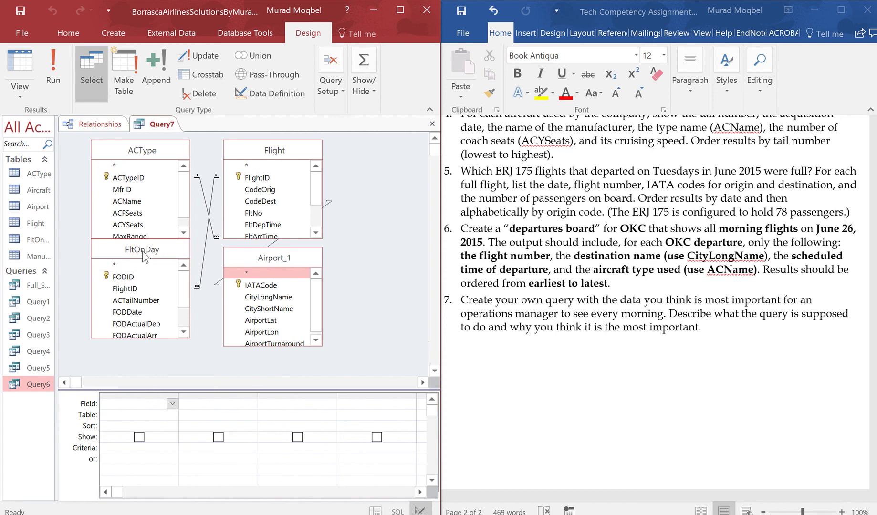
drag(293, 258, 291, 294)
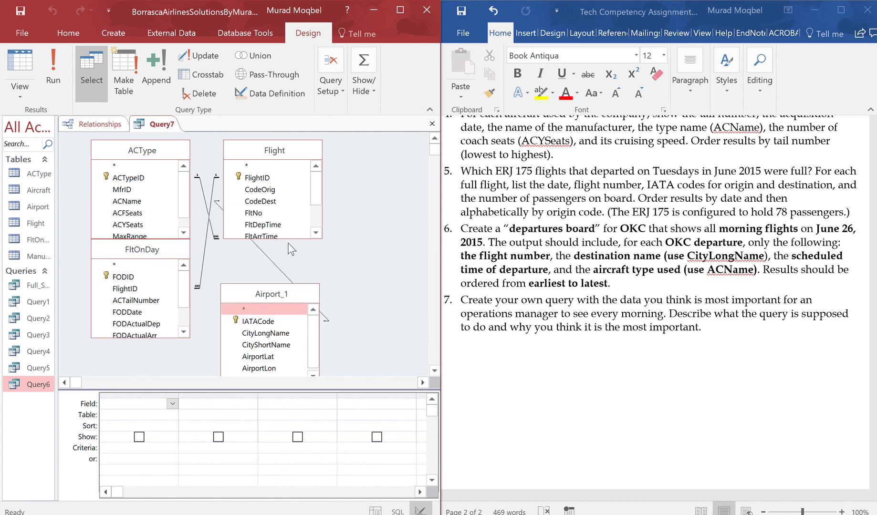
drag(291, 239, 291, 286)
Add CodeOrig from Flight to the query grid with the criterion "OKC"
drag(260, 188, 136, 408)
click(146, 448)
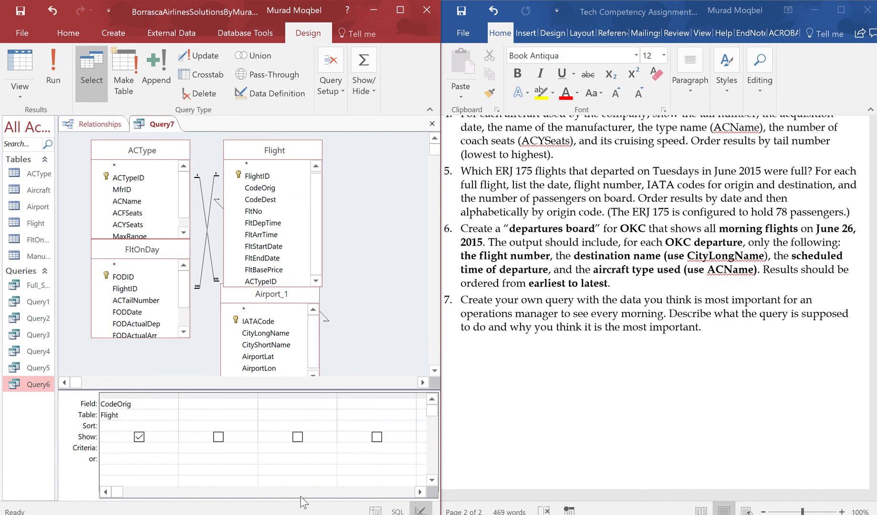
text("OKC)
Add FODDate from FltOnDay to the query grid with the criterion #6/26/2015#
click(147, 248)
drag(148, 249, 148, 251)
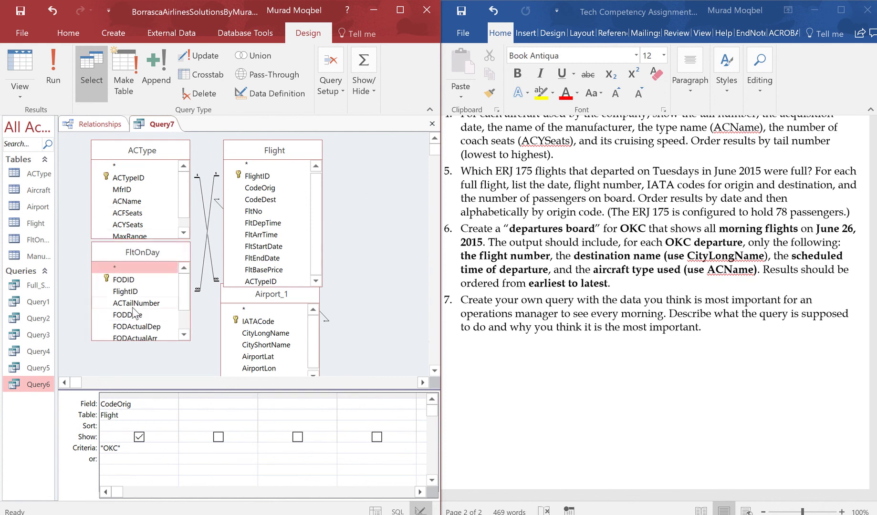
drag(131, 315, 196, 403)
click(201, 447)
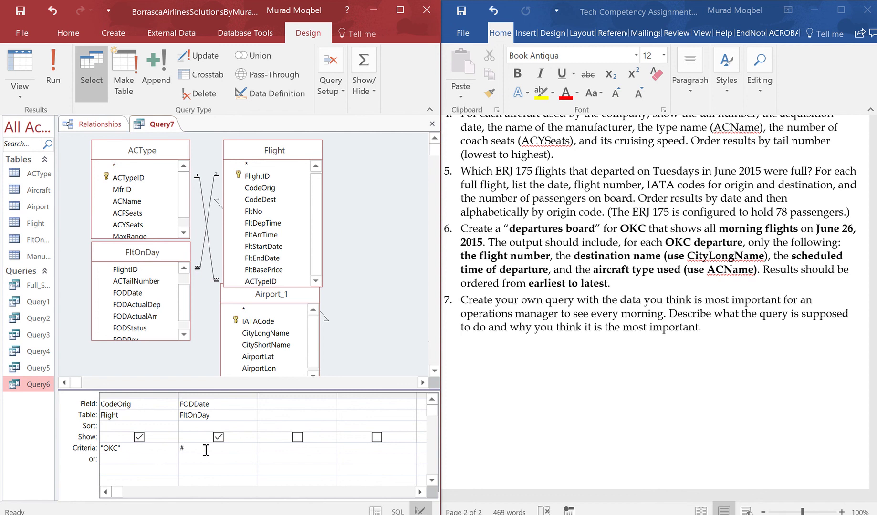
text(/26/2015#)
Add FltDepTime from Flight to the query grid with the criterion <12:00
click(300, 404)
drag(275, 223, 282, 400)
click(282, 447)
text(<12:00)
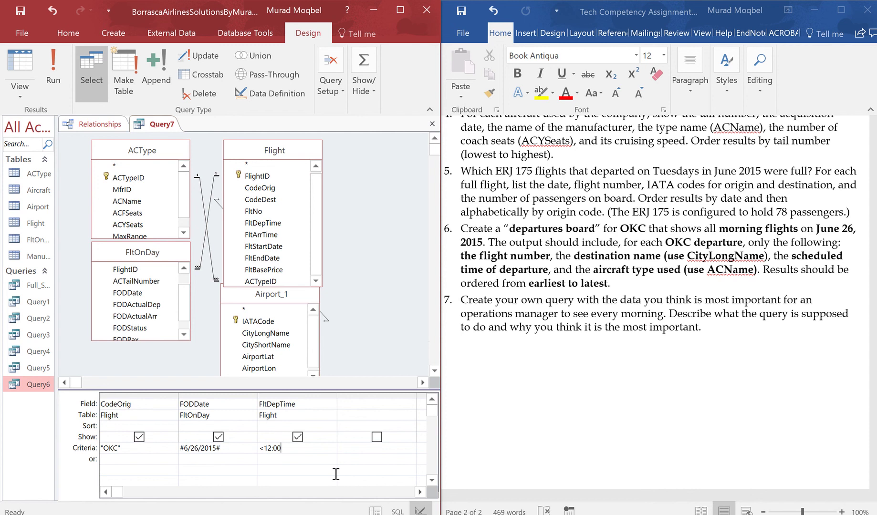
Add FltNo from Flight, ACName from ACType and CityLongName from Airport_1 to the query grid
key(Tab)
drag(266, 212, 354, 410)
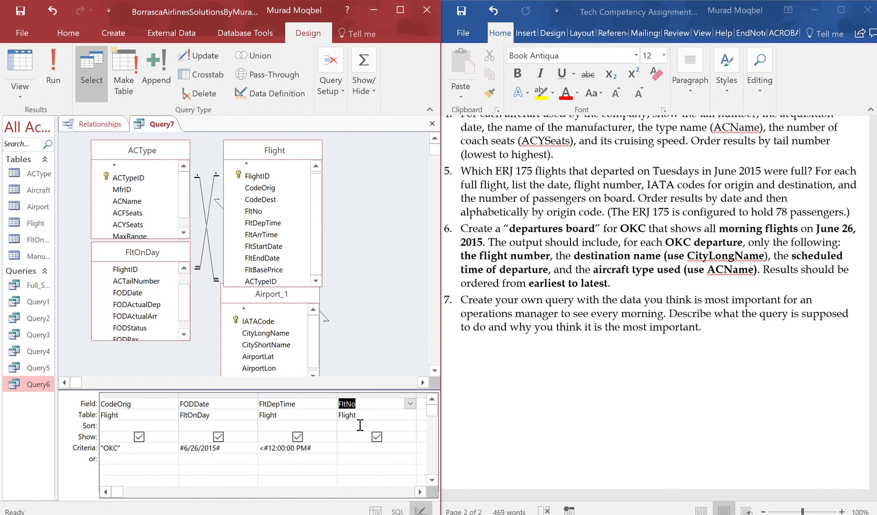
click(420, 491)
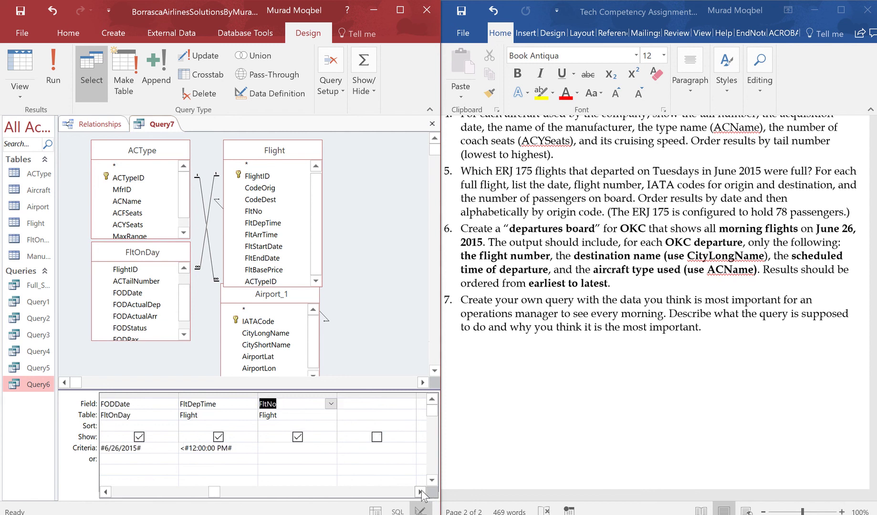
click(420, 491)
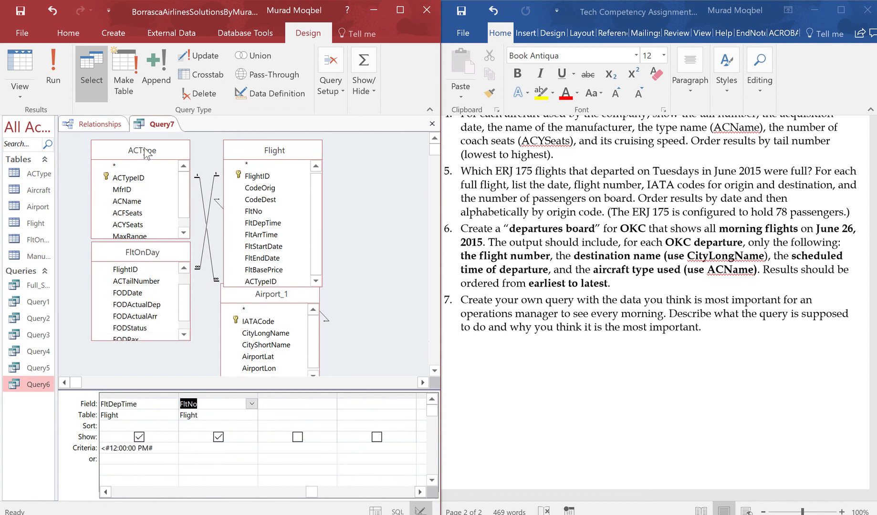
drag(125, 202, 285, 404)
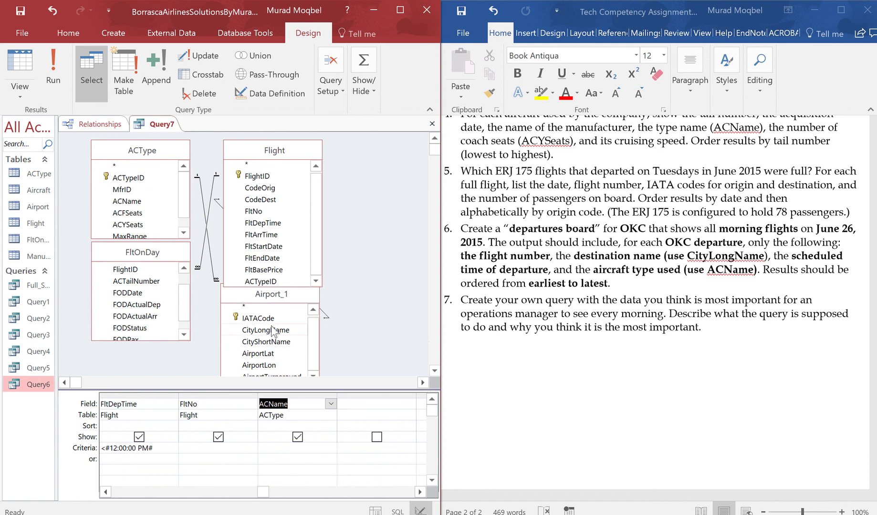
drag(273, 330, 367, 408)
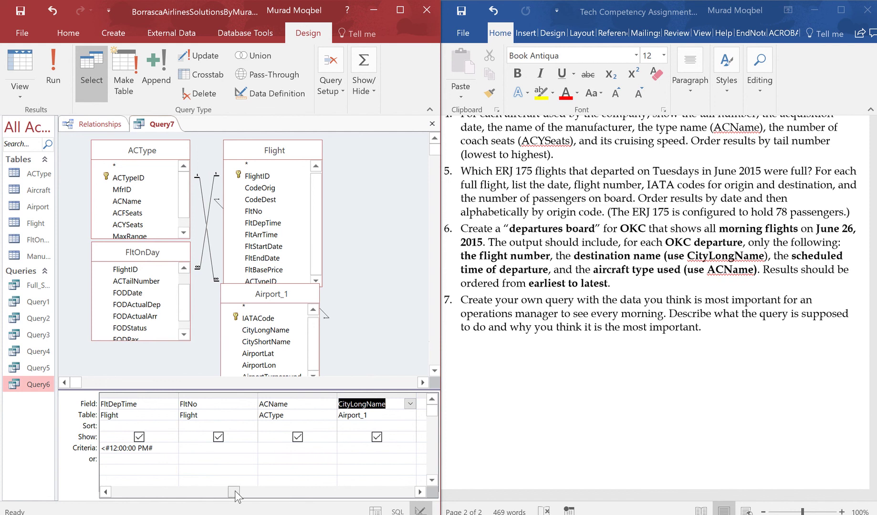
Sort the query by FltDepTime in ascending order and run it to review the departures
drag(235, 496, 176, 496)
click(252, 426)
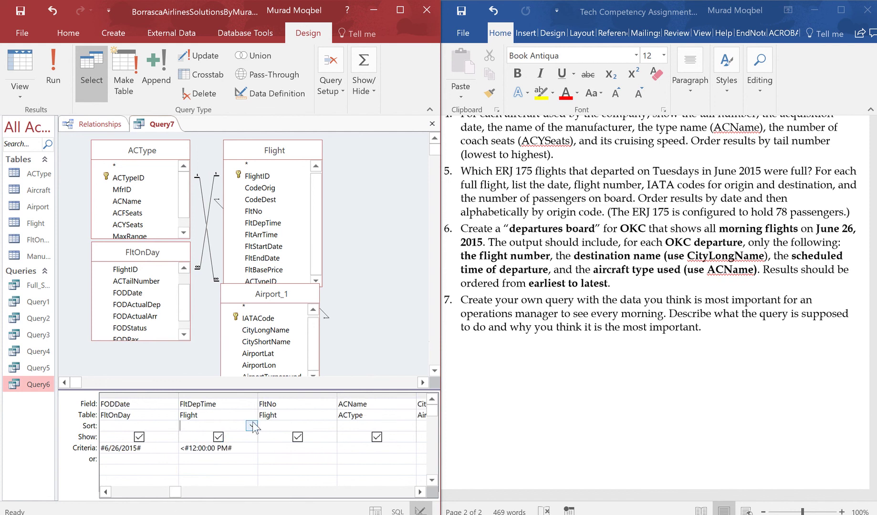
click(251, 426)
click(233, 436)
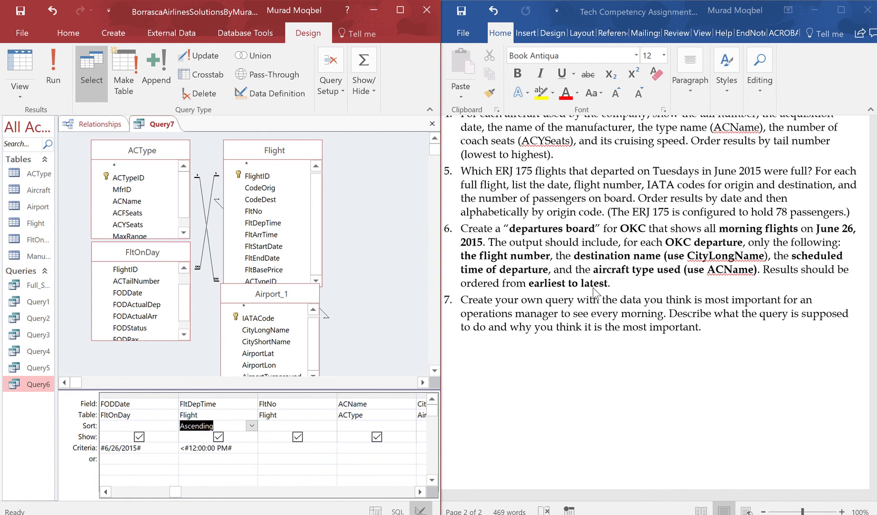
click(58, 67)
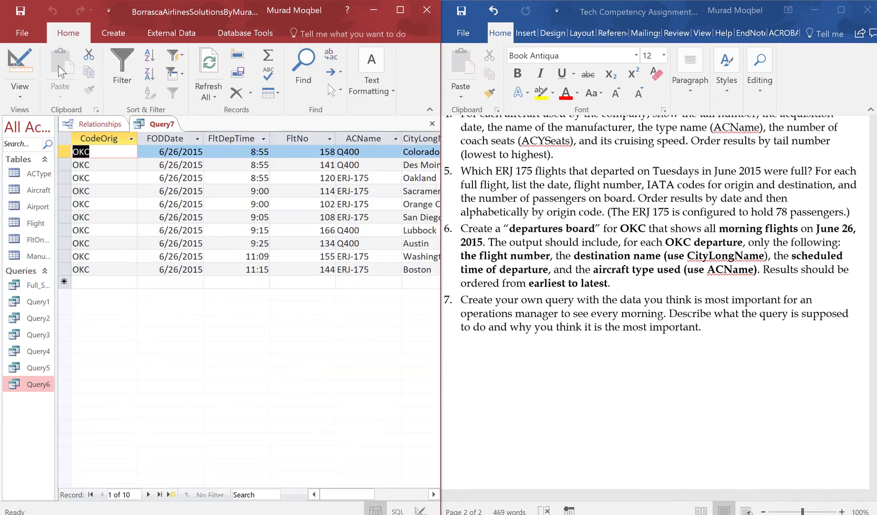
drag(348, 498, 330, 498)
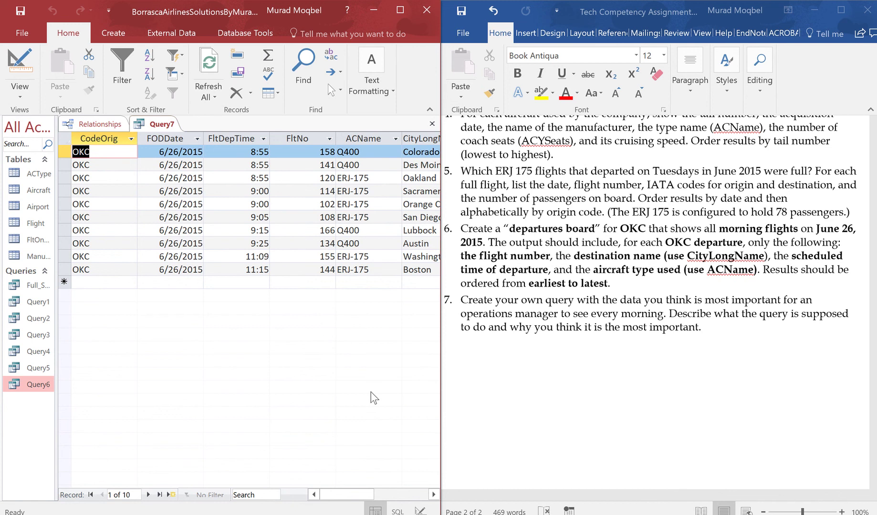